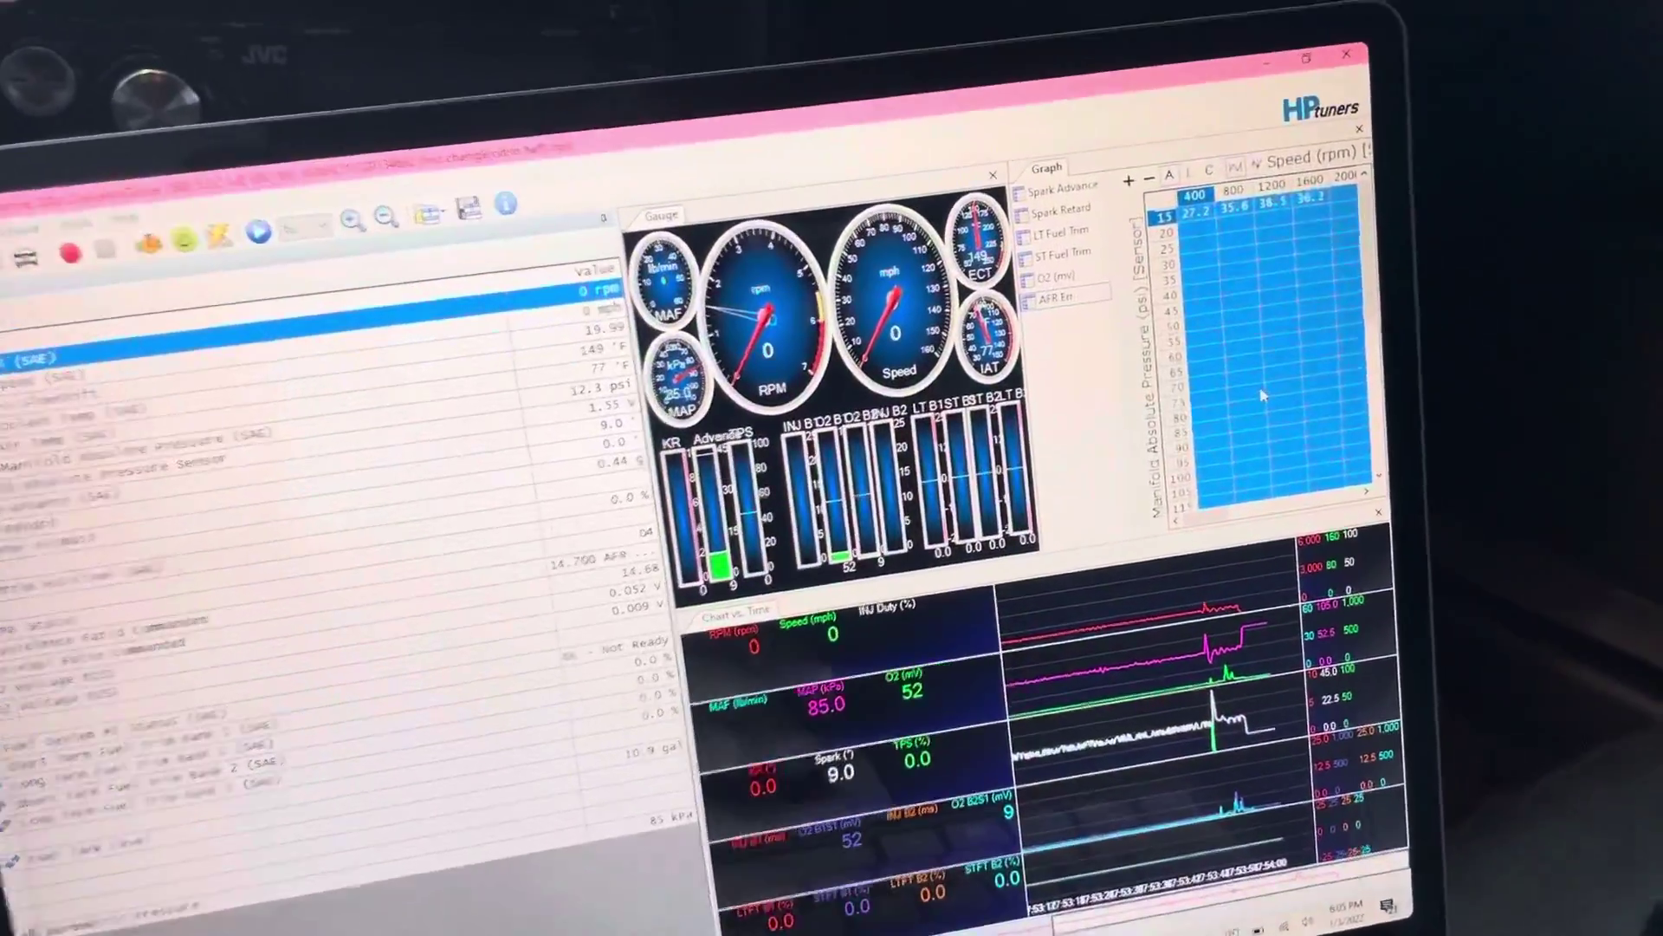
Step: Clear the whole-table selection in the scanner's table, leaving the VE table on screen
{"action": "left_click", "coordinate": [1261, 395]}
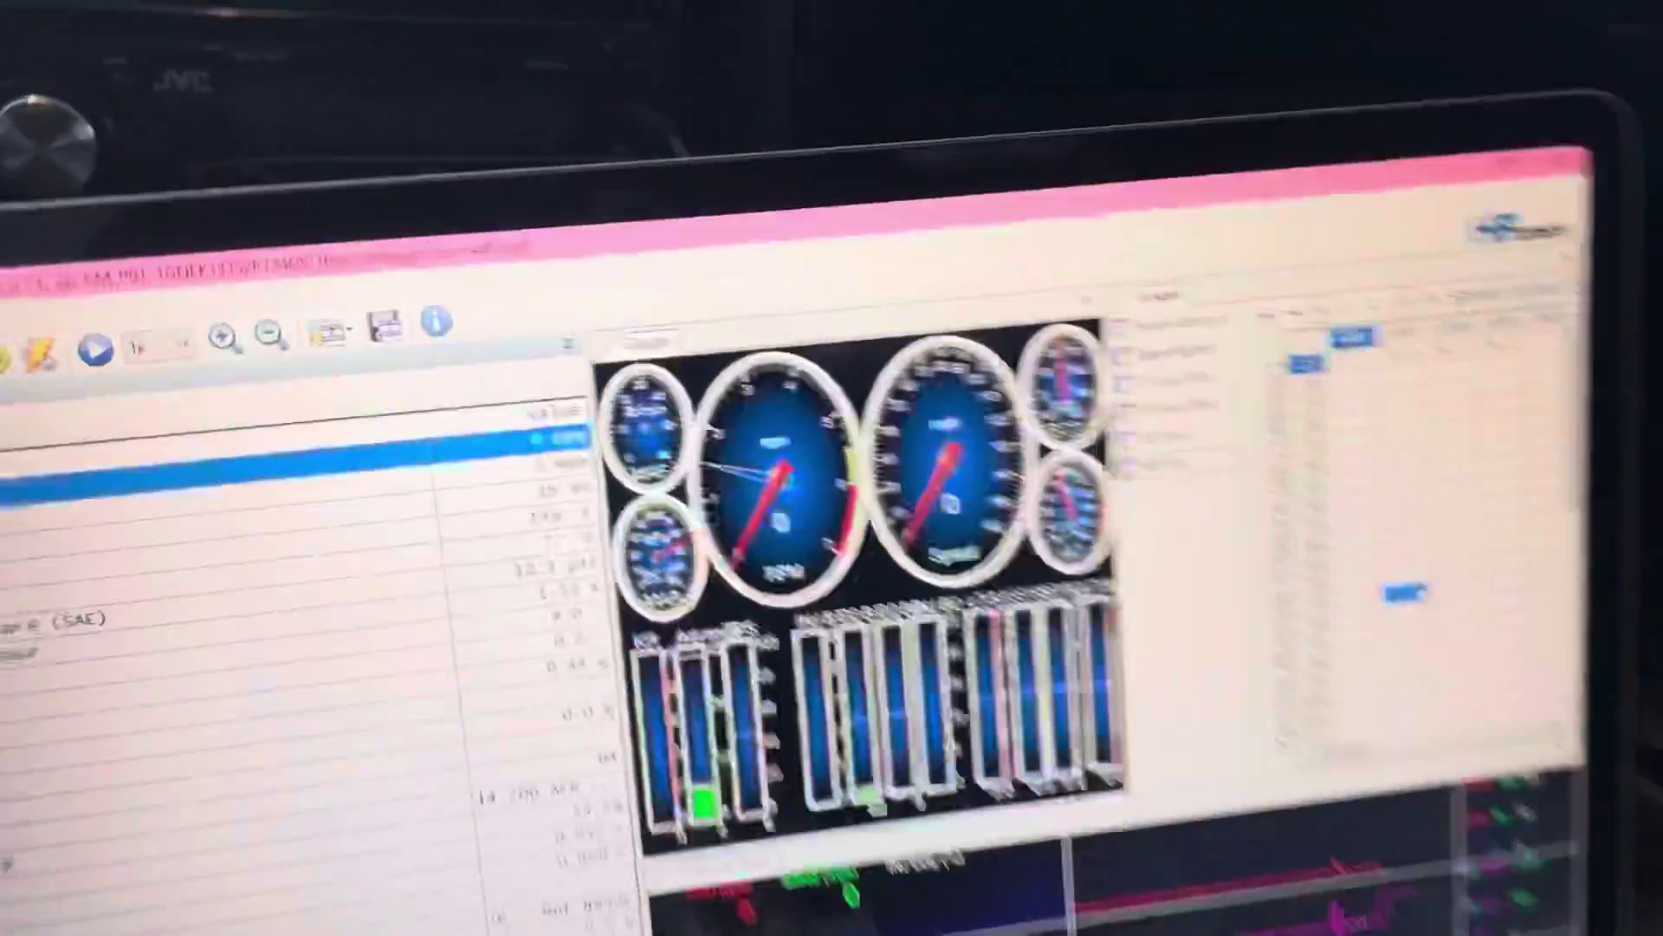